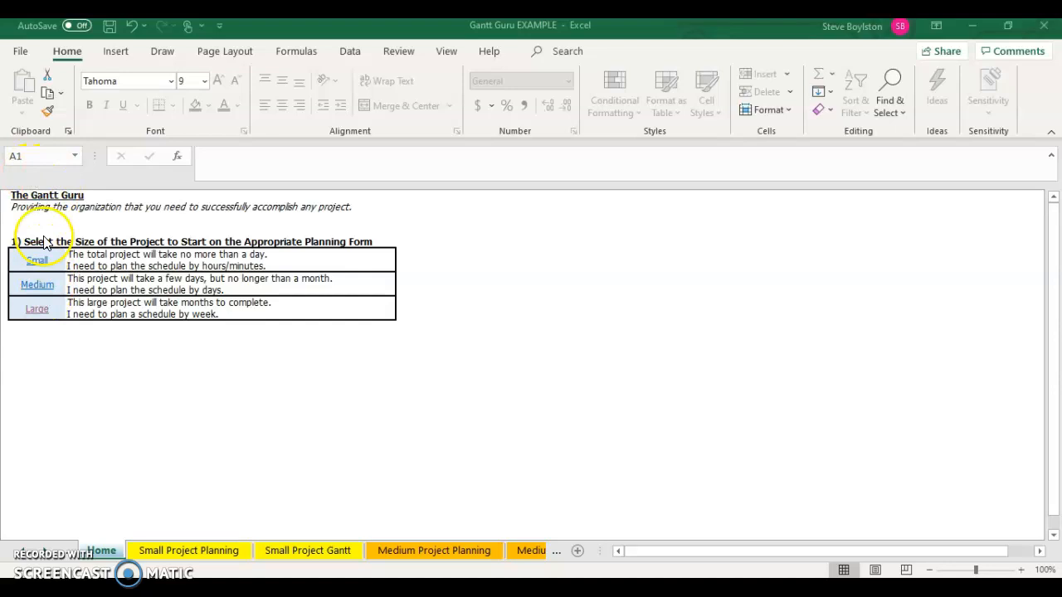
- Open the Large project planning form and select the project name cell
left_click(37, 311)
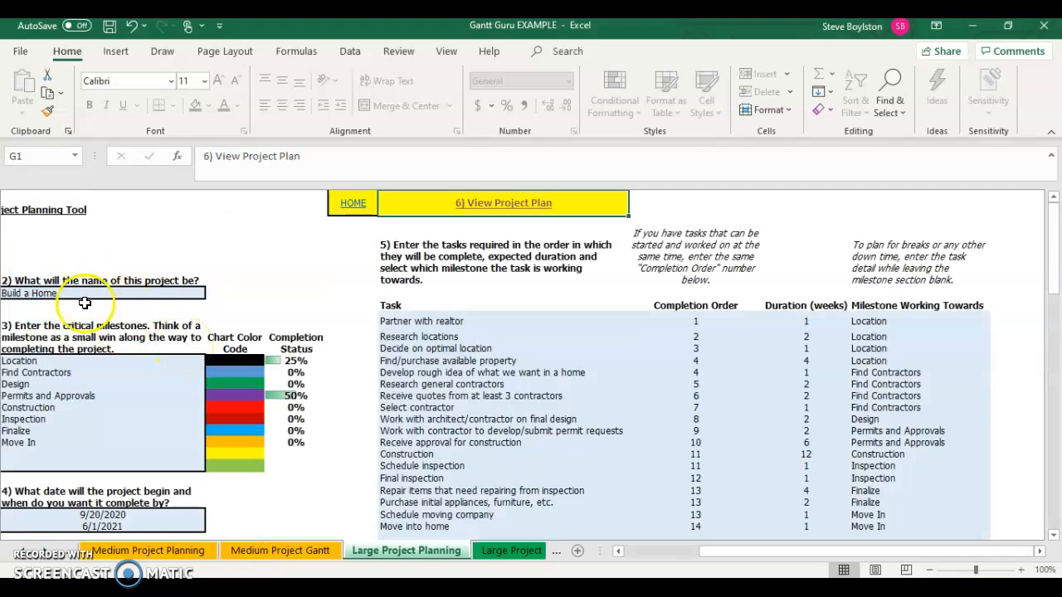
scroll(104, 290, "left", 1)
left_click(141, 293)
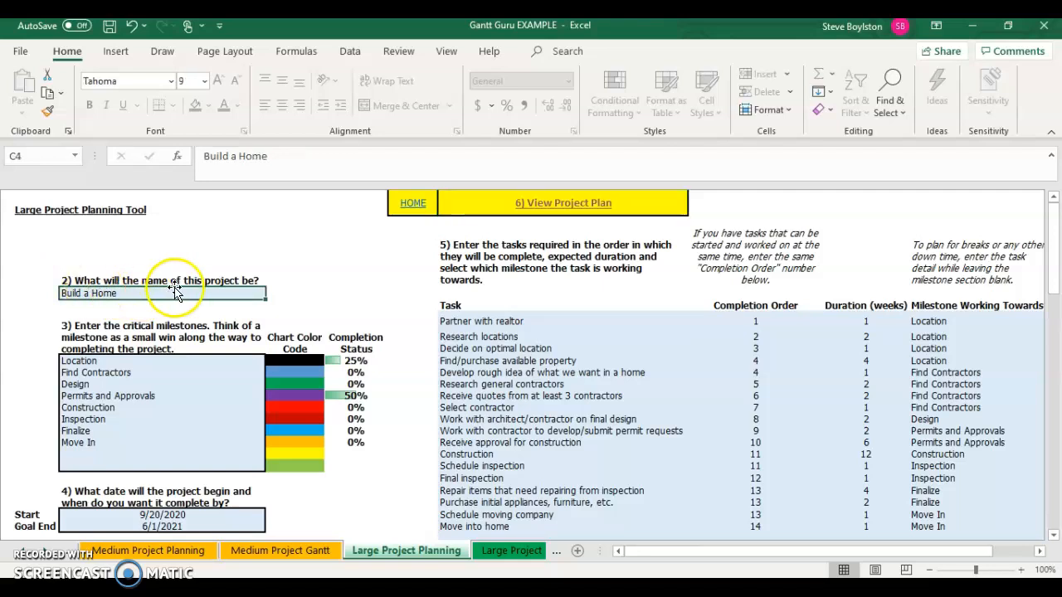
- Go through the critical milestone entries one by one
left_click(95, 372)
left_click(132, 398)
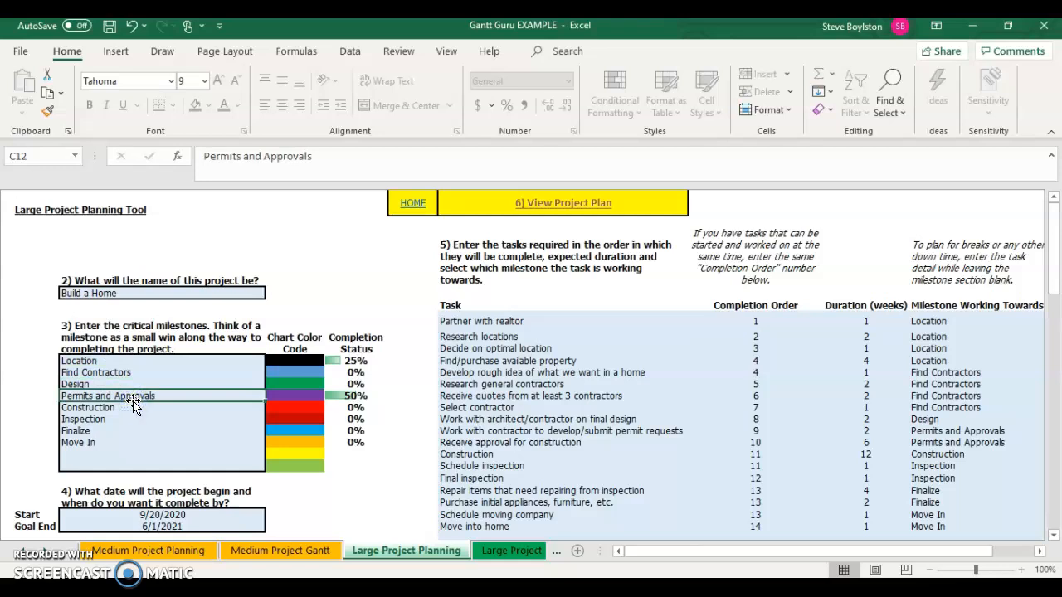
left_click(146, 418)
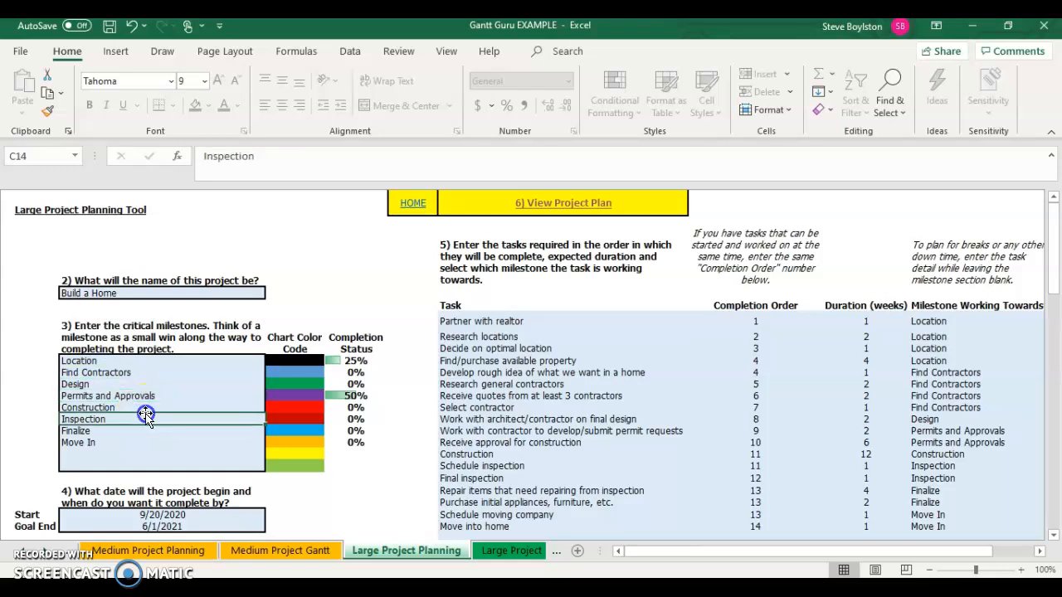
left_click(157, 360)
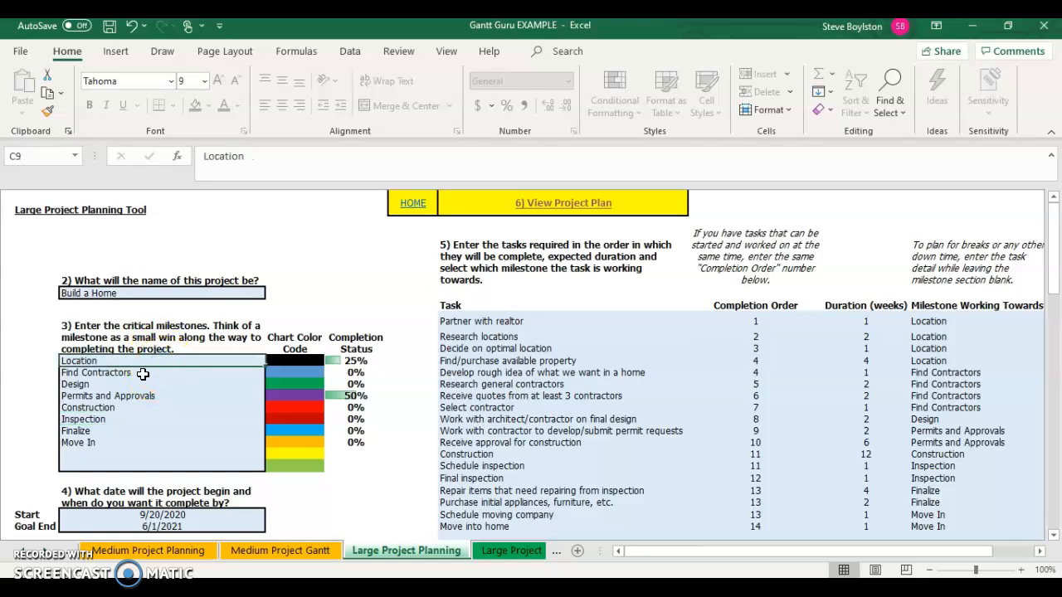
left_click(139, 373)
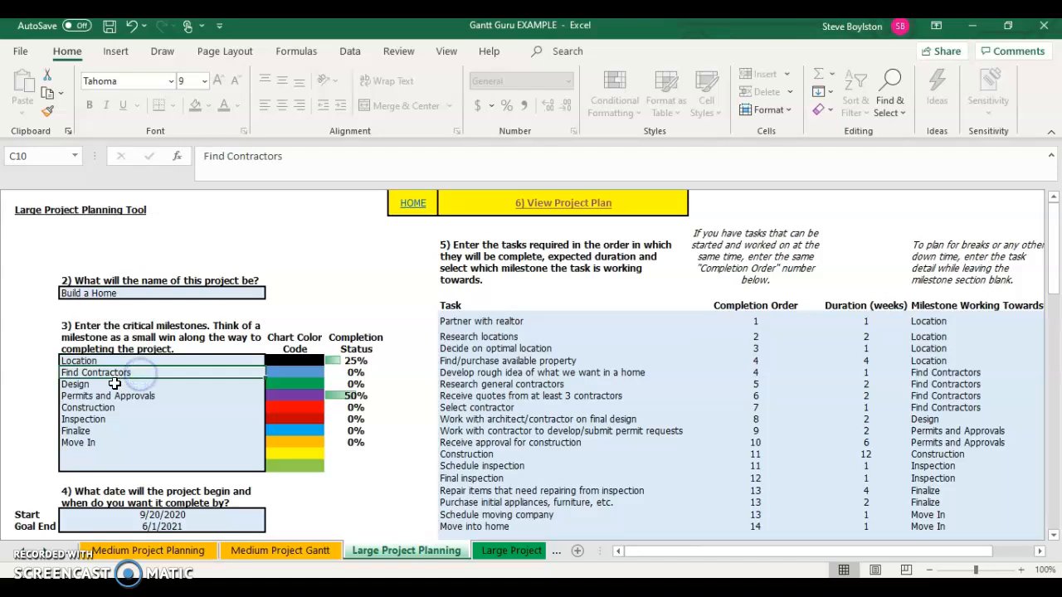
left_click(141, 384)
left_click(144, 397)
left_click(133, 408)
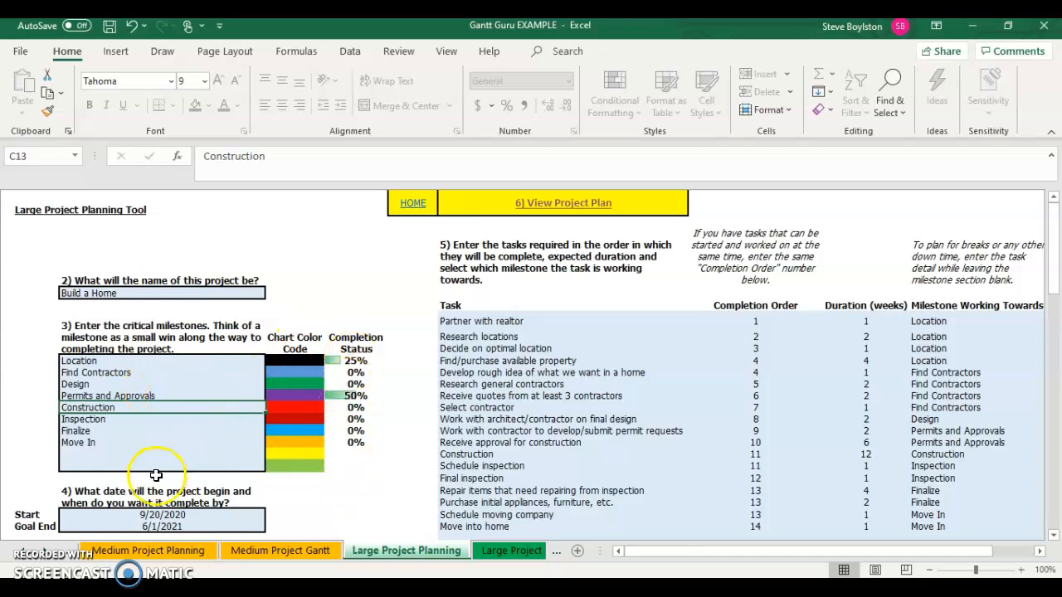
- Inspect the project start and goal end date cells and their date-entry notes
scroll(156, 475, "down", 1)
scroll(155, 475, "down", 2)
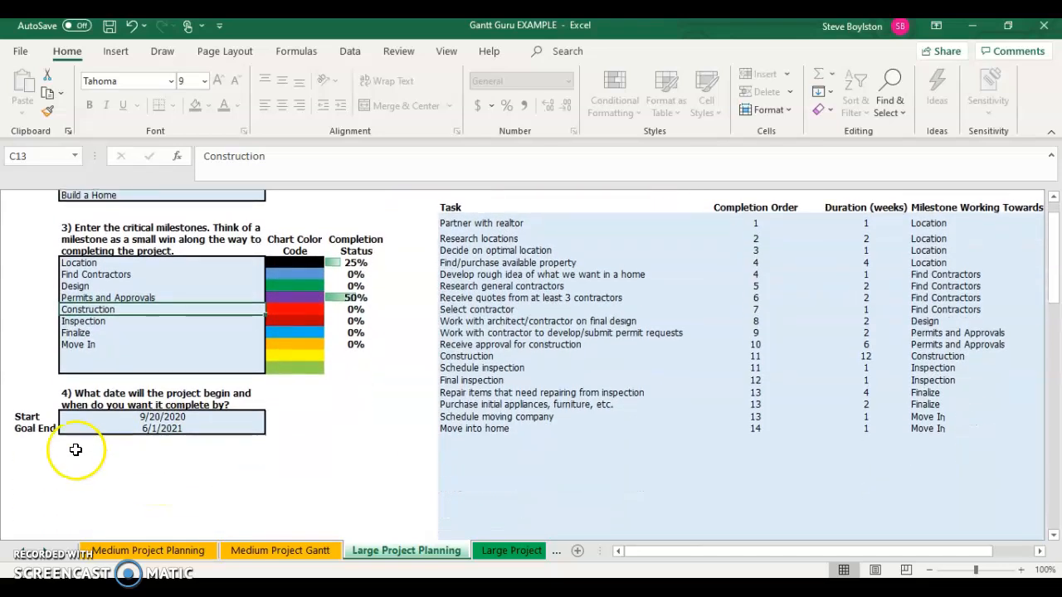
left_click(176, 416)
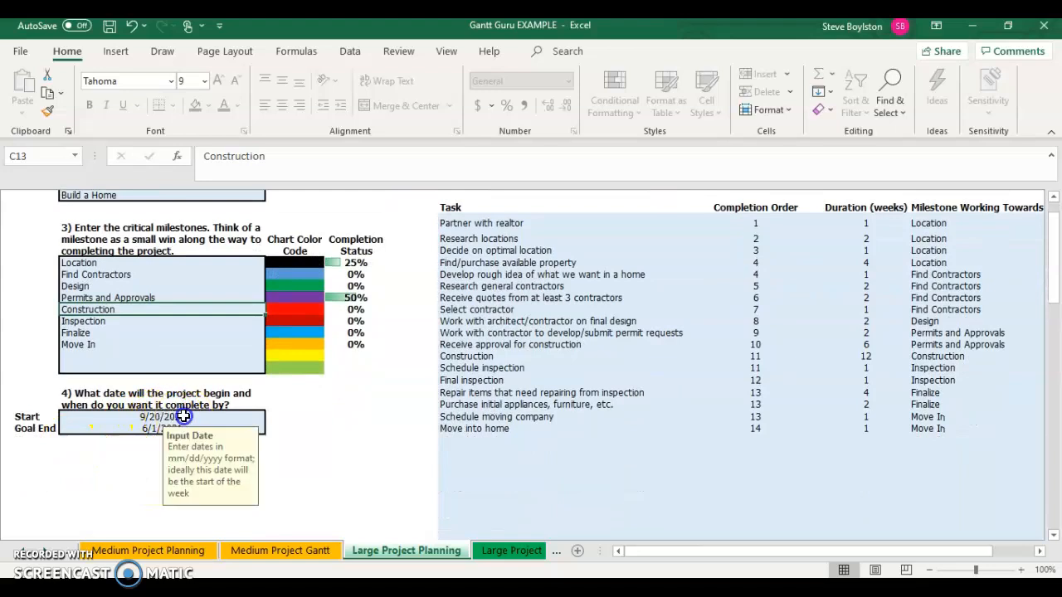
left_click(138, 430)
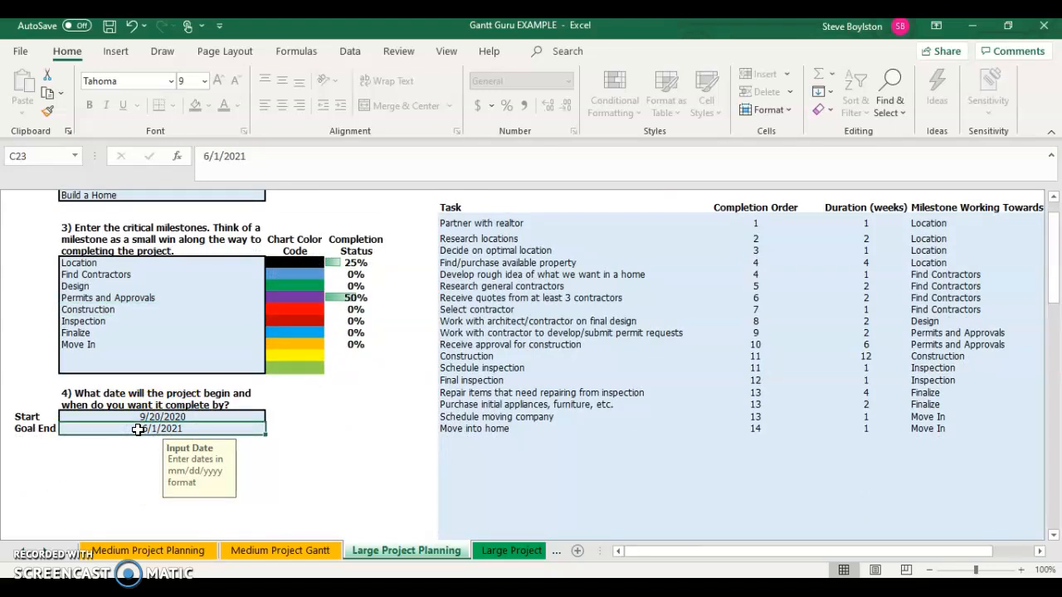
left_click(166, 417)
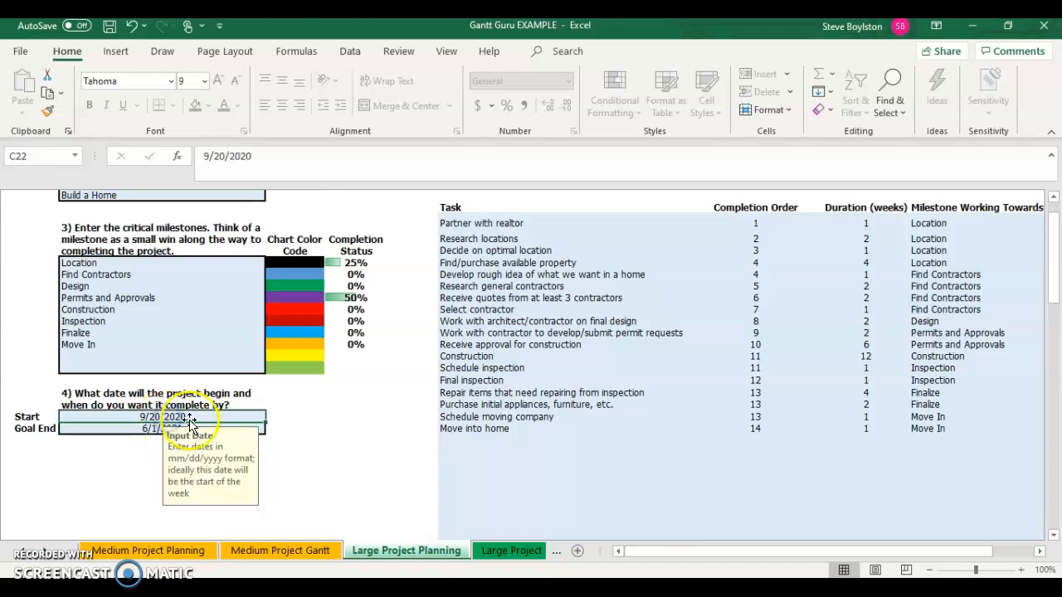
left_click(150, 428)
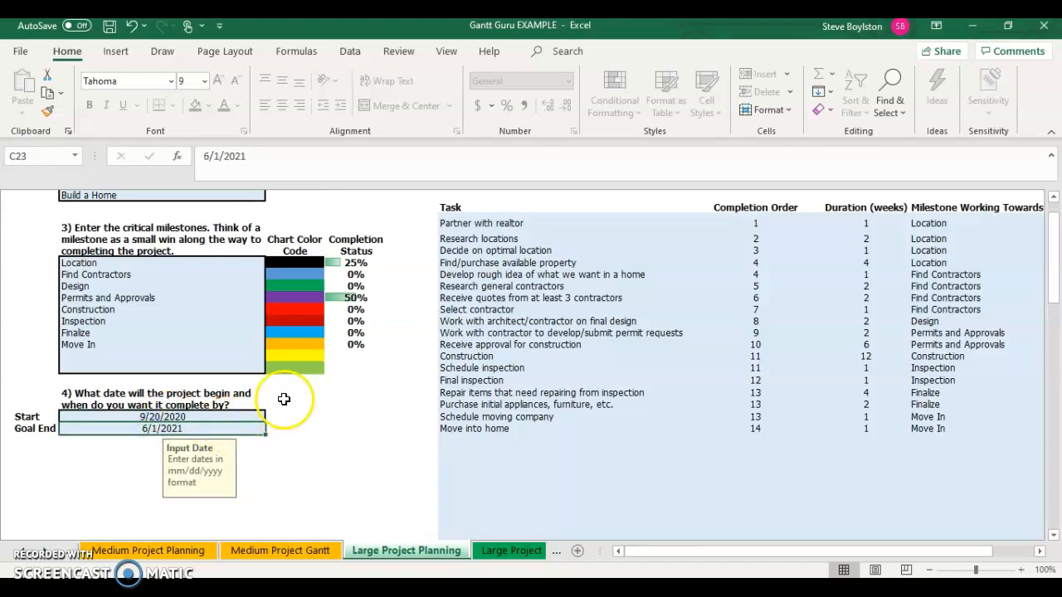
scroll(355, 367, "up", 3)
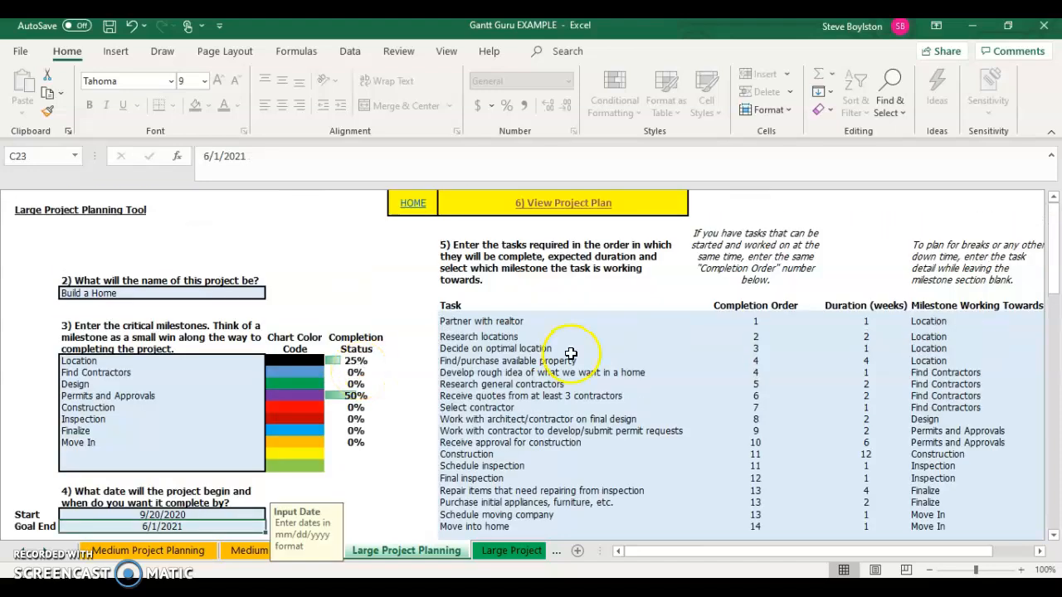
- Review the task list and the completion order numbers for the first tasks
left_click(517, 320)
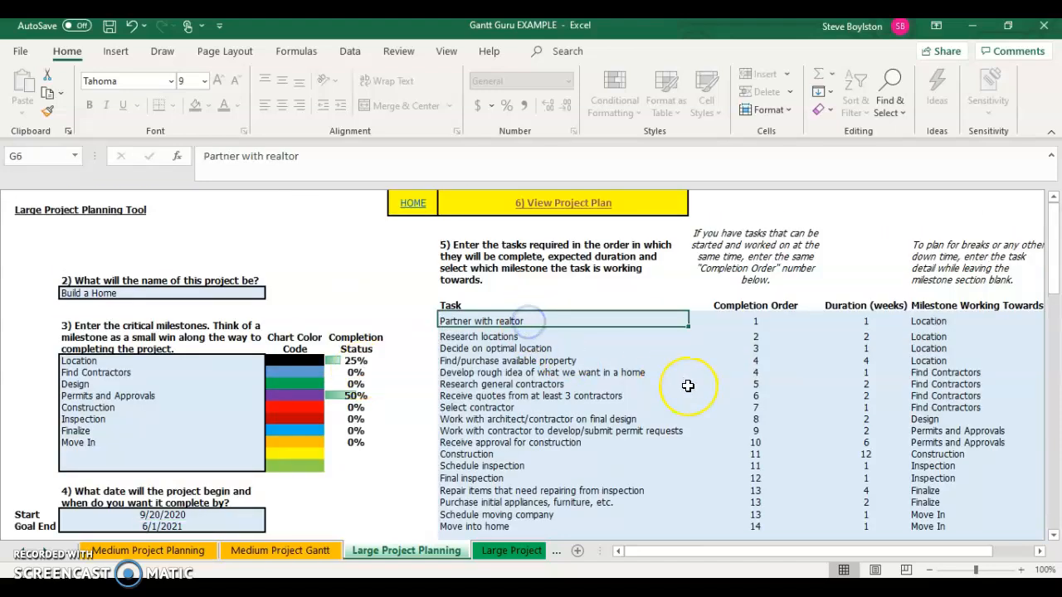
scroll(685, 384, "right", 3)
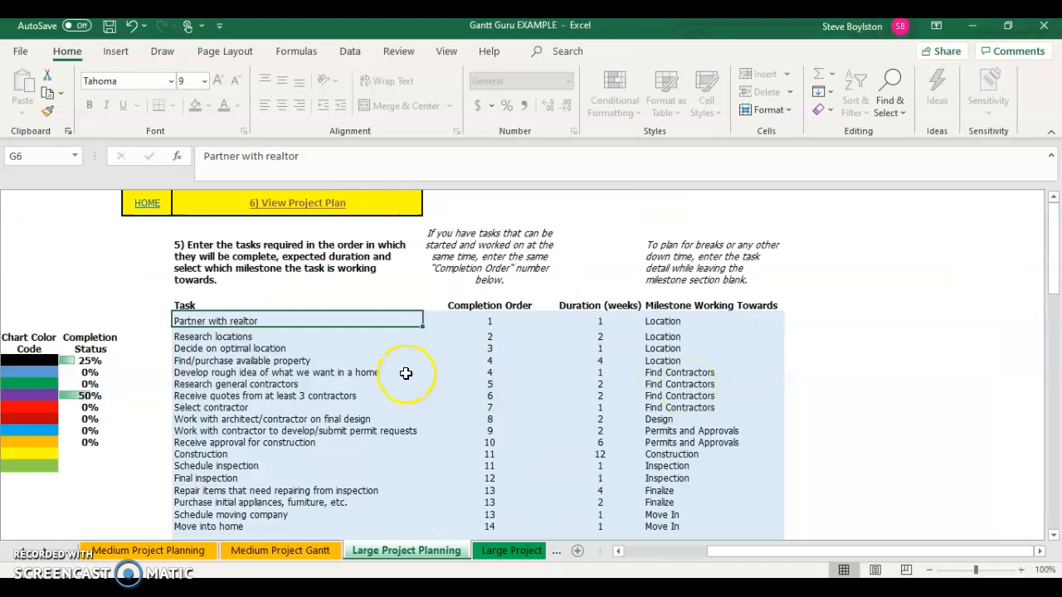
left_click(230, 430)
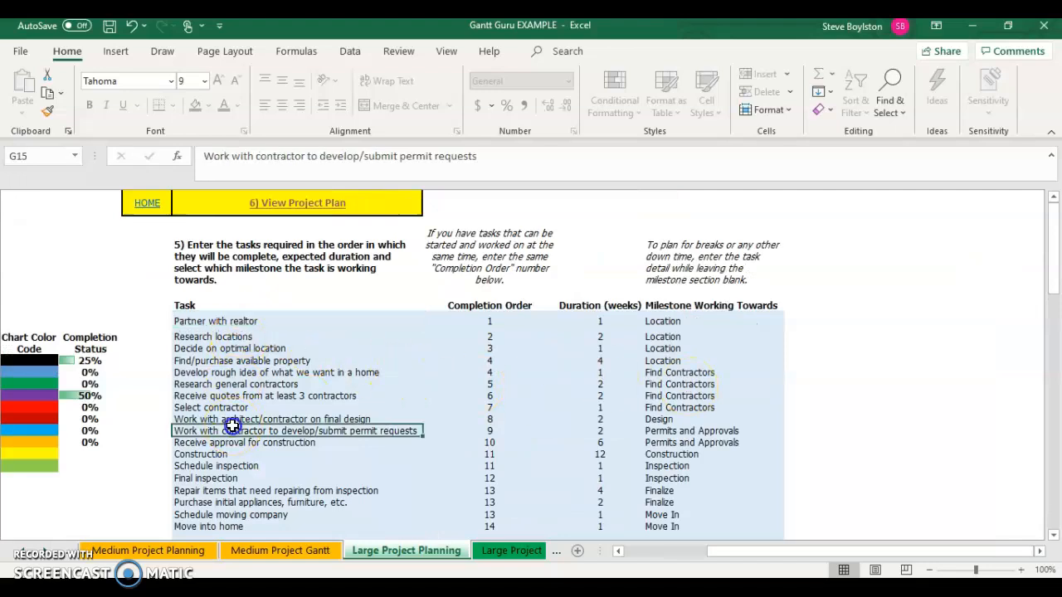
left_click(252, 339)
left_click_drag(252, 340, 265, 393)
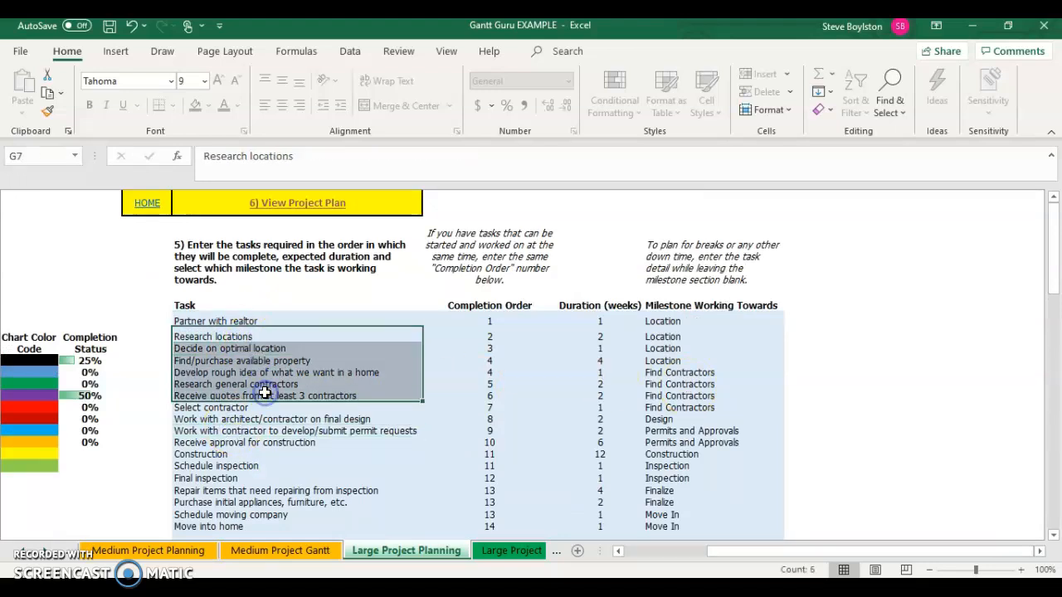
left_click(296, 342)
left_click_drag(490, 335, 493, 367)
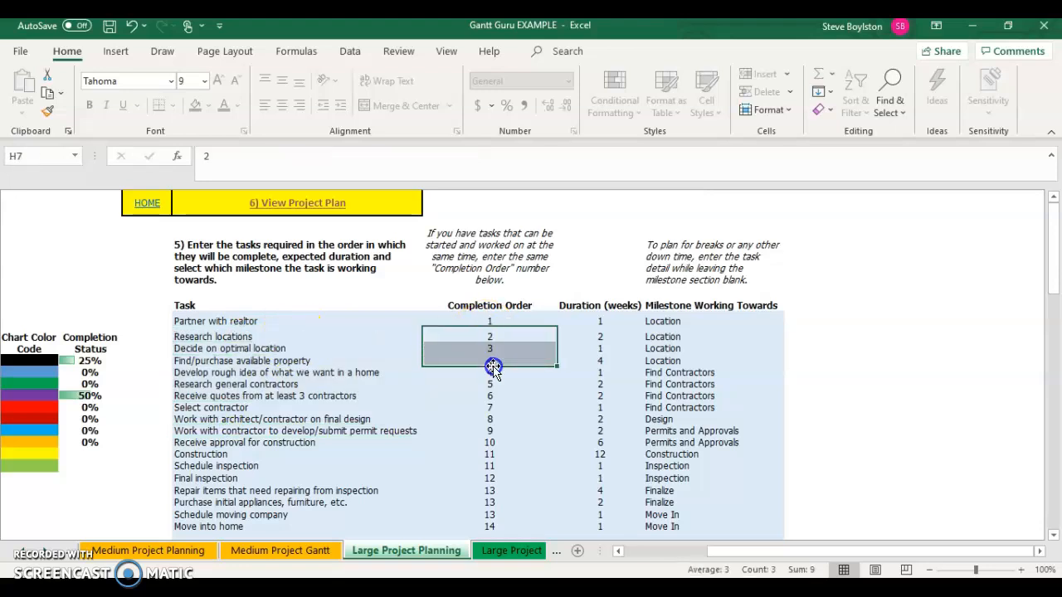
- Review the duration in weeks entered for several tasks
left_click(611, 335)
left_click(609, 383)
left_click(606, 349)
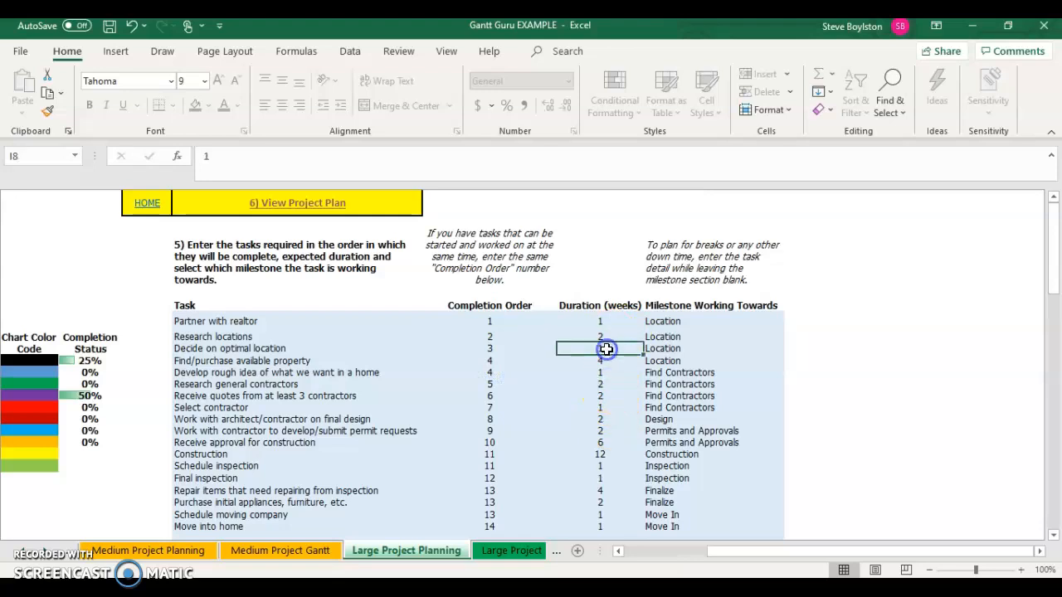
left_click(603, 397)
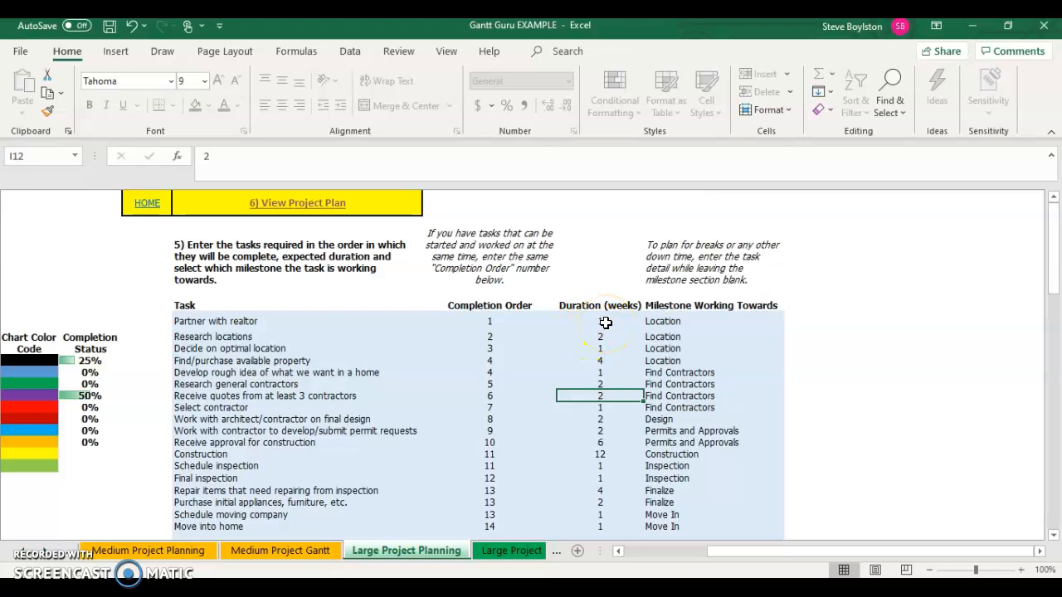
- Inspect the milestone each of the first tasks is working towards
left_click(706, 319)
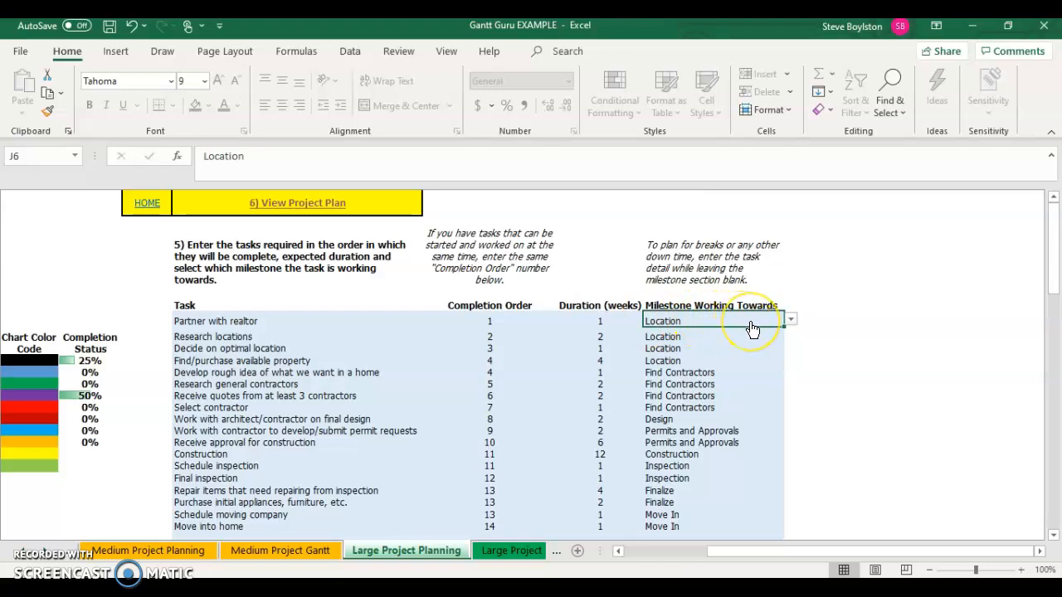
left_click(258, 321)
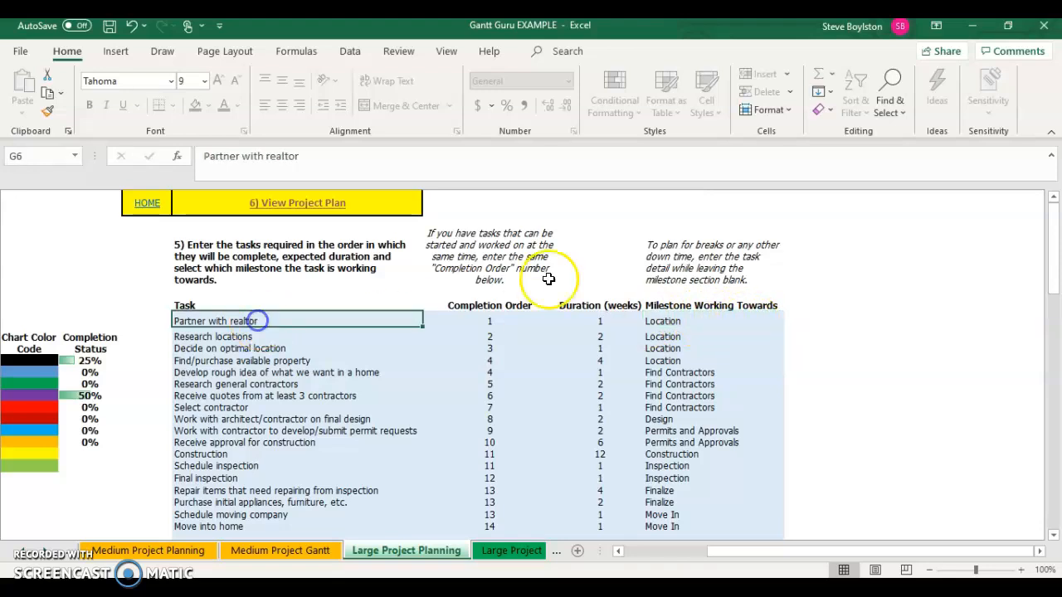
left_click(701, 320)
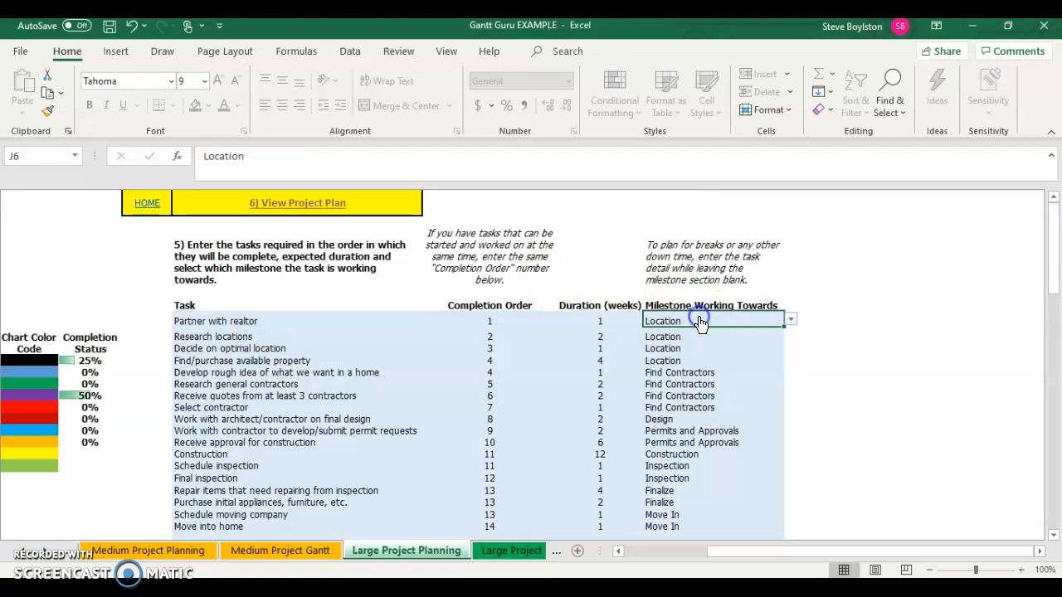
left_click(282, 337)
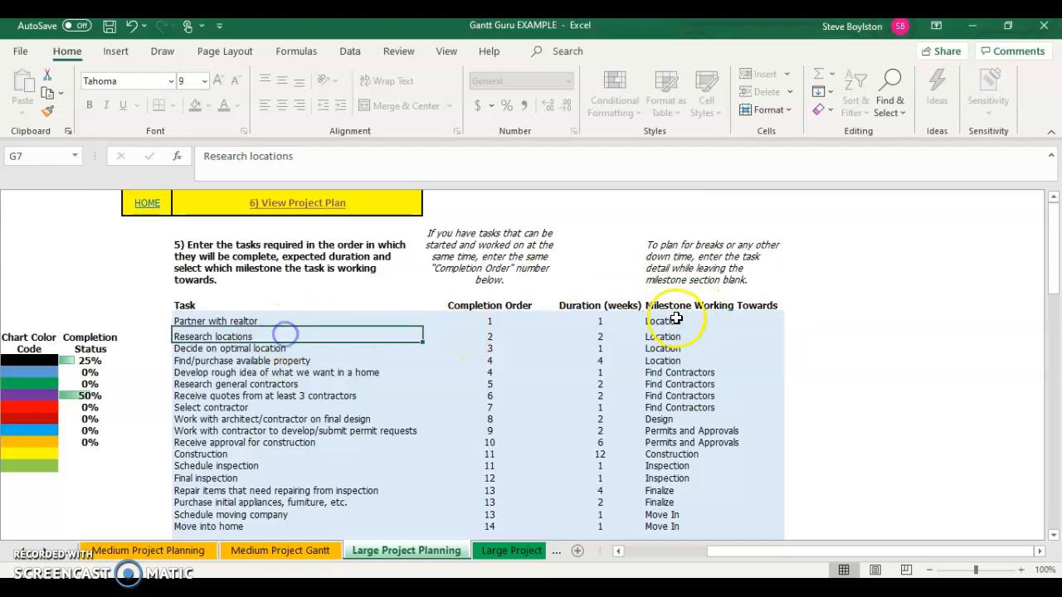
left_click(676, 336)
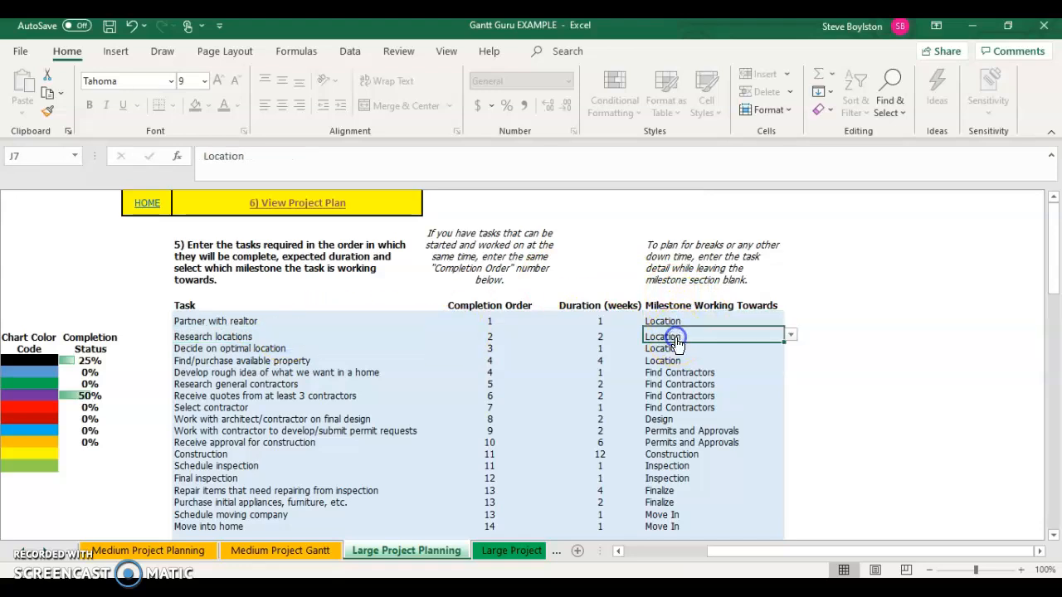
- Compare the completion order numbers of tasks that share the same order
left_click(497, 358)
left_click(487, 372)
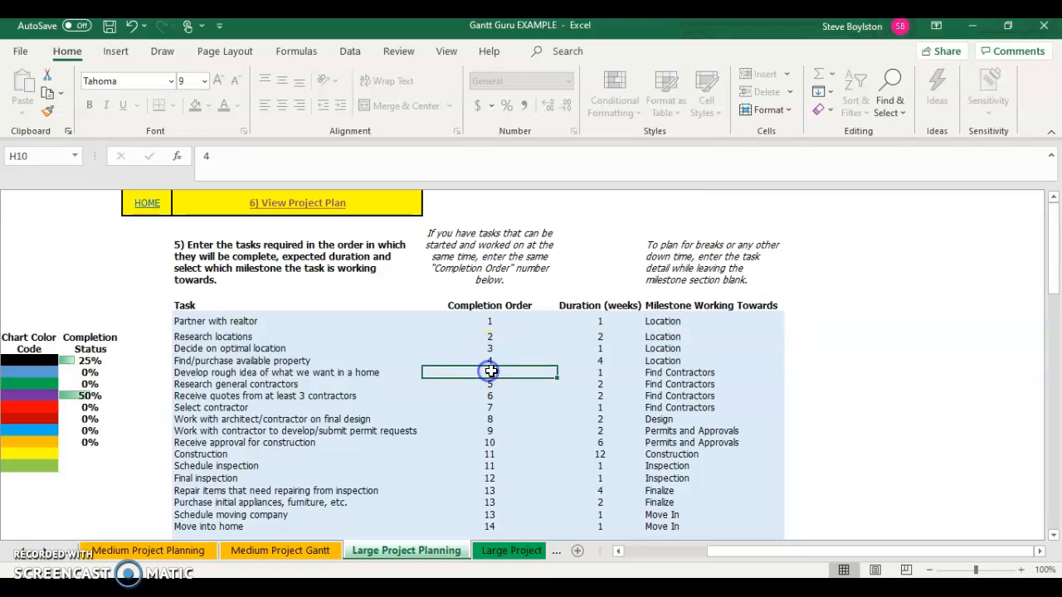
left_click(258, 350)
left_click(248, 361)
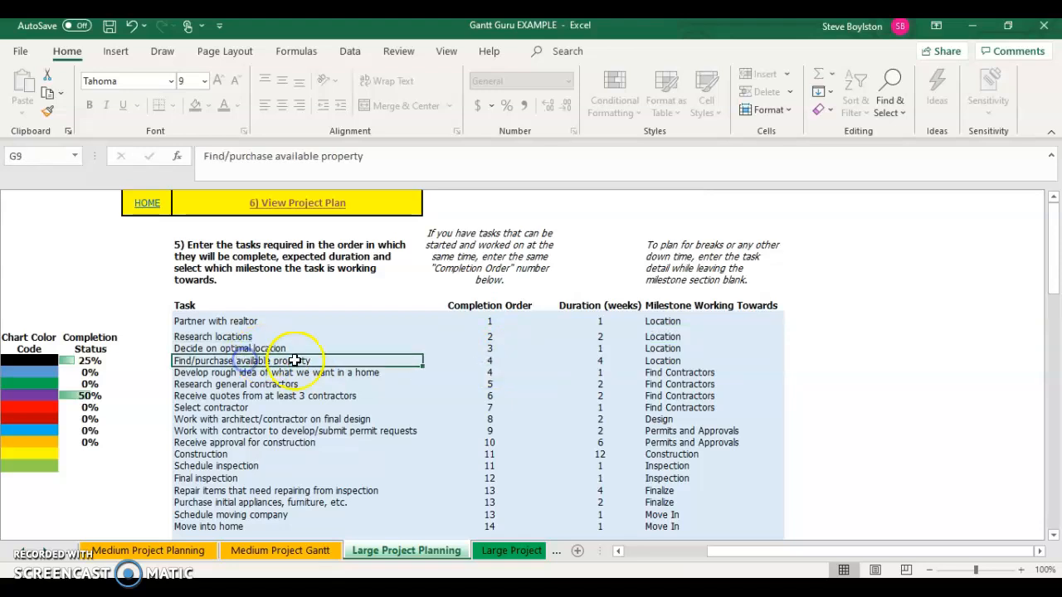
left_click(253, 372)
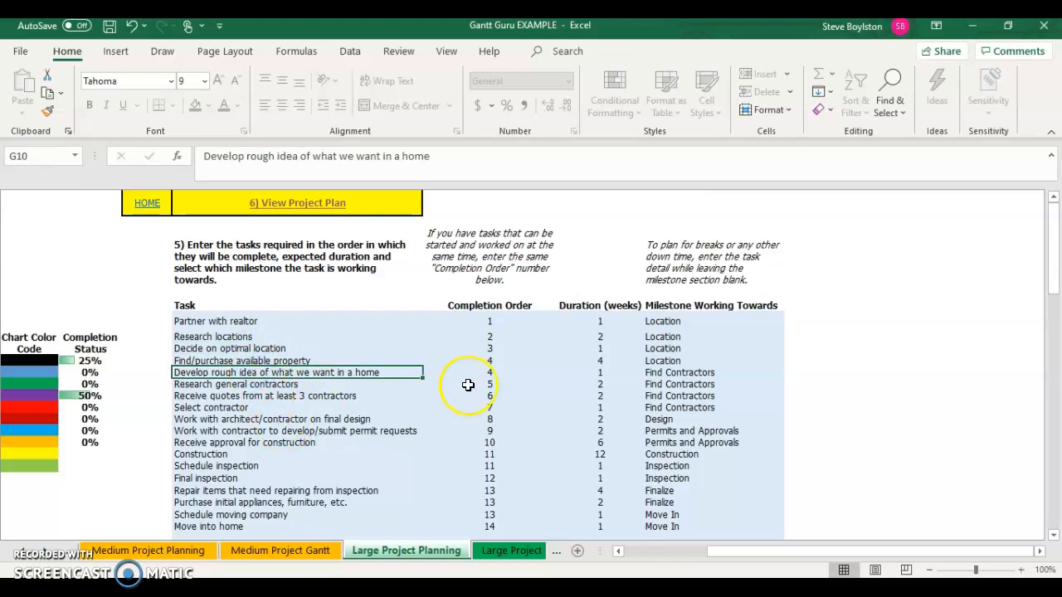
left_click(490, 358)
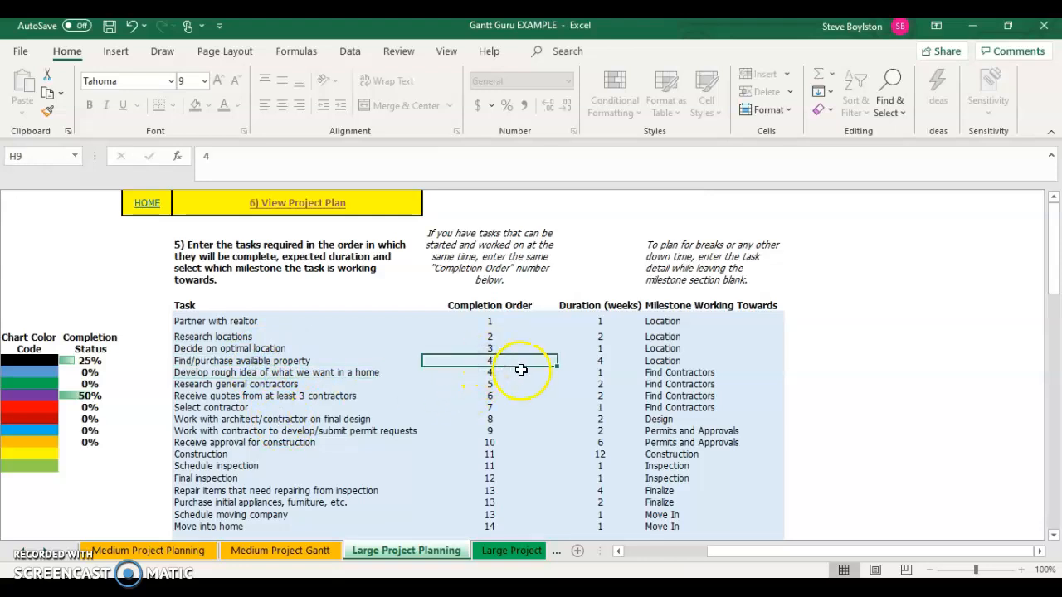
left_click(503, 372)
left_click(500, 358)
left_click(494, 370)
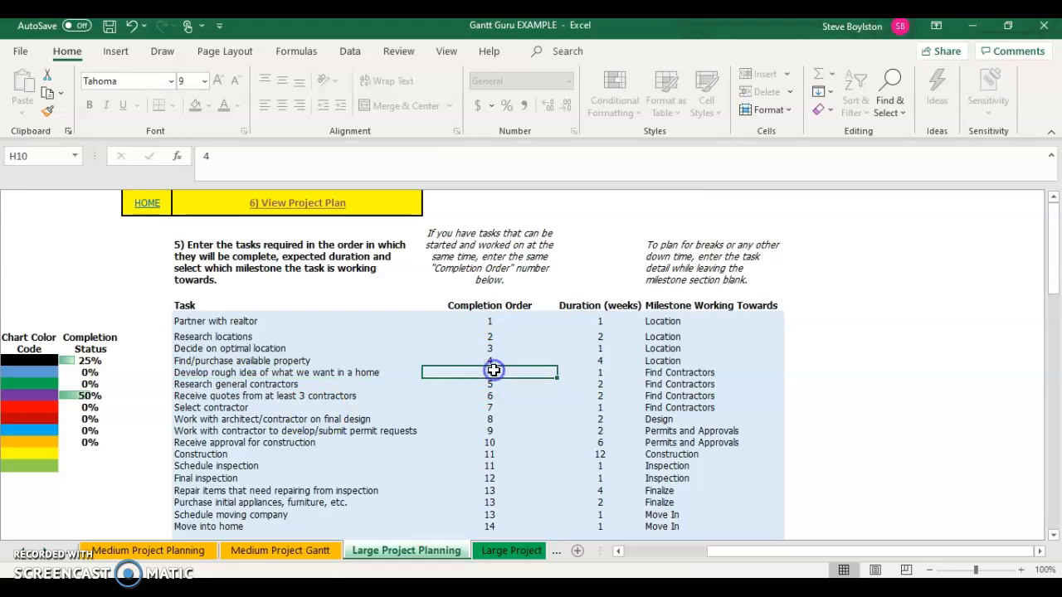
left_click(516, 381)
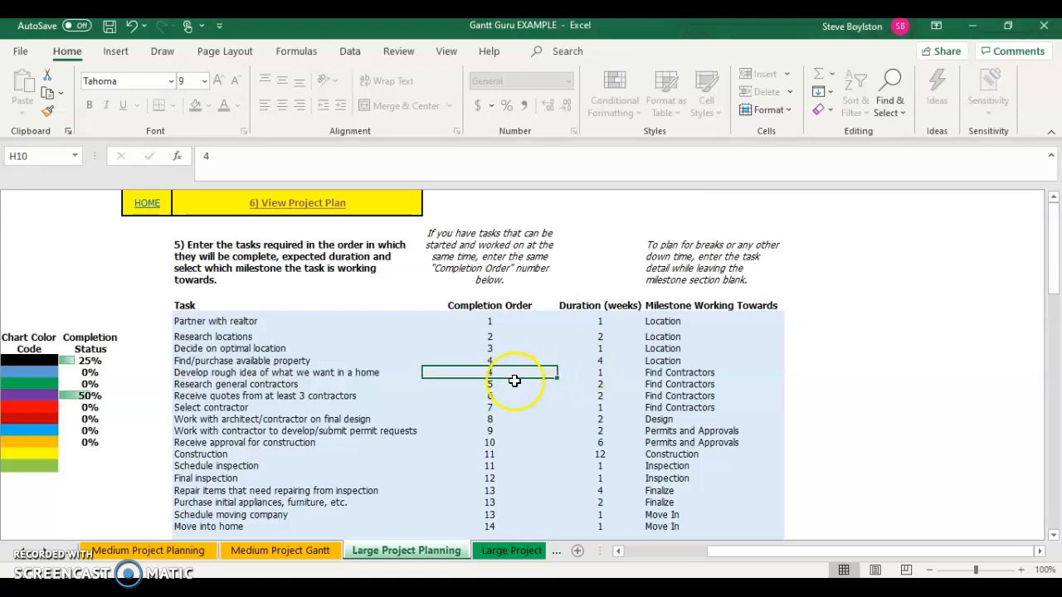
left_click(503, 384)
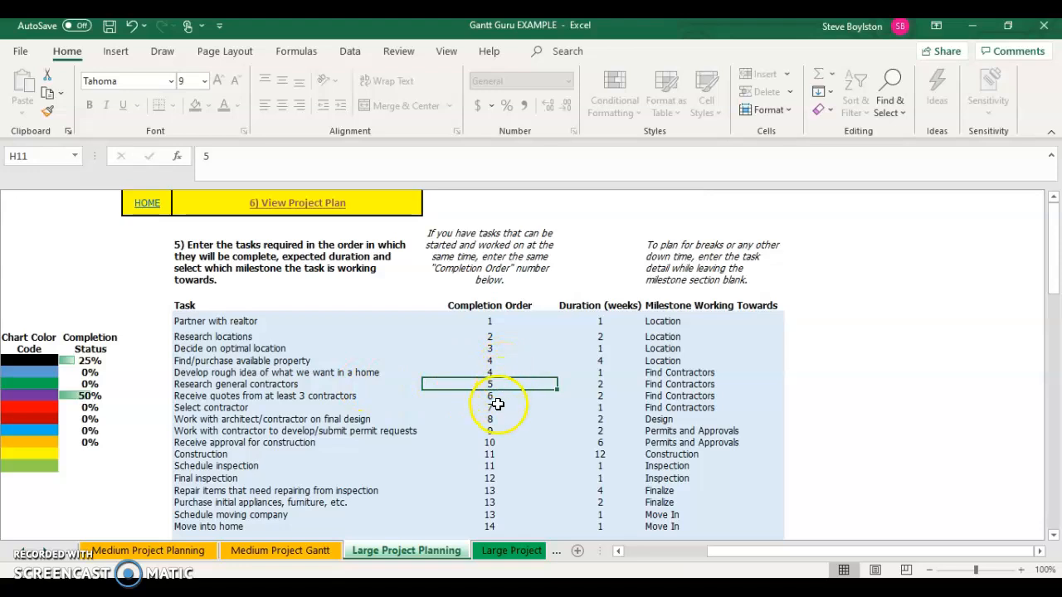
left_click(493, 438)
left_click(494, 463)
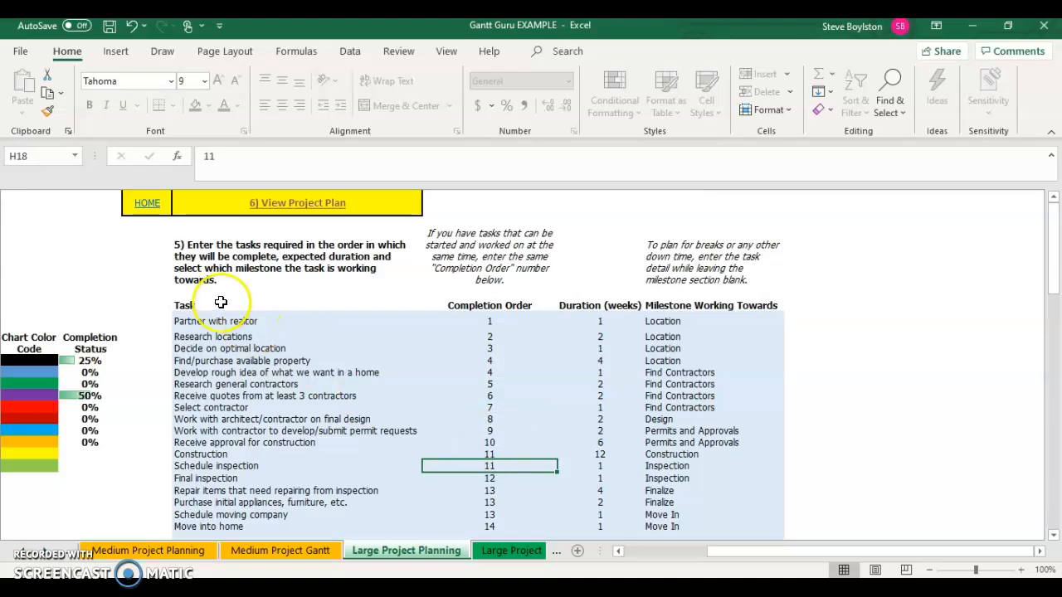
- Open the project Gantt chart from the planning form, then return to the entry form
left_click(273, 203)
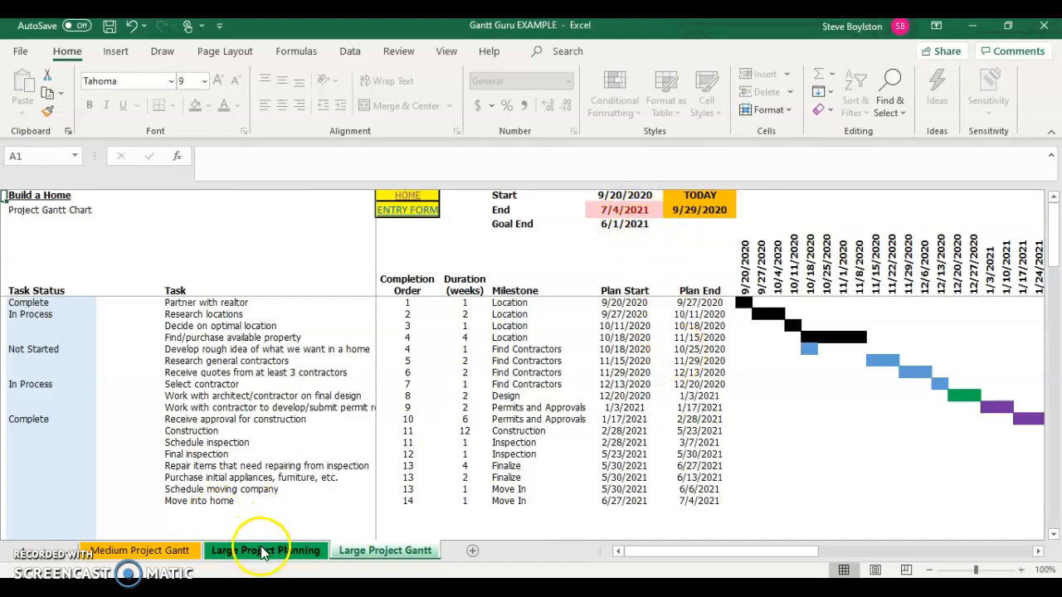
left_click(408, 214)
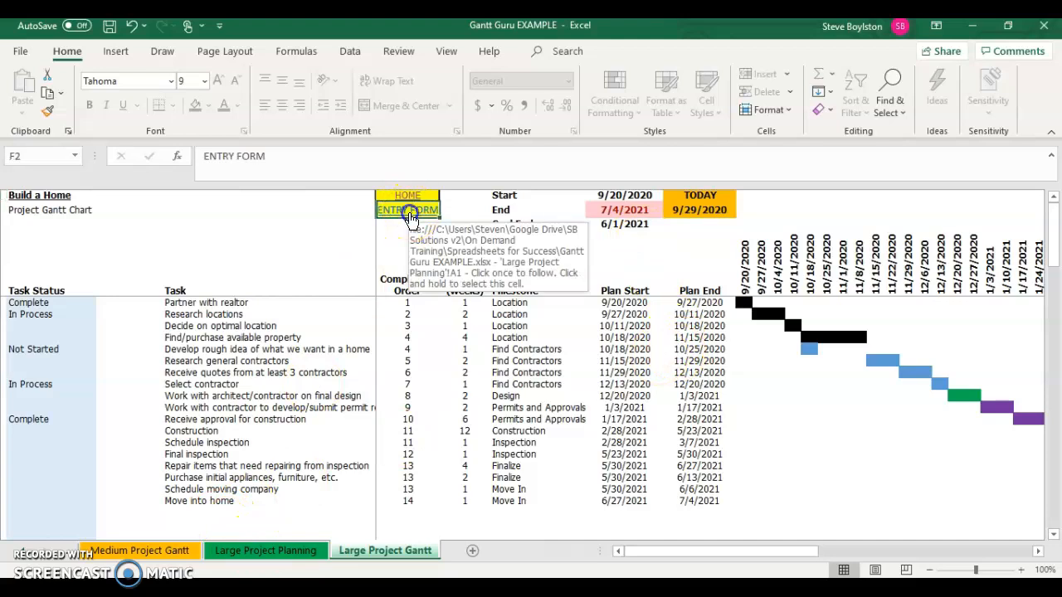
left_click(409, 215)
- Set the Construction task's duration to 10 weeks
left_click(610, 391)
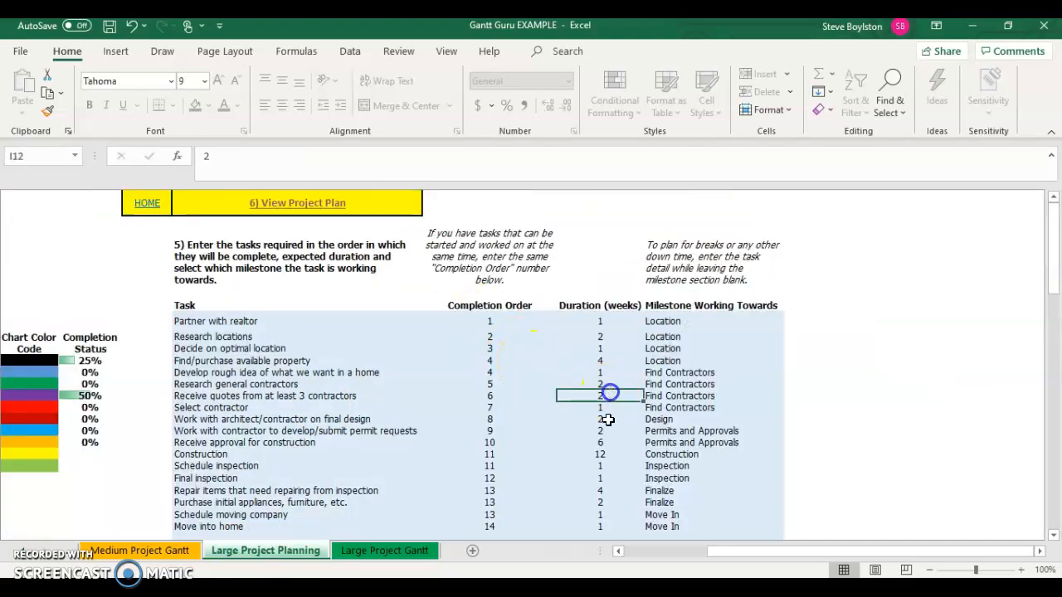
left_click(600, 476)
left_click(607, 456)
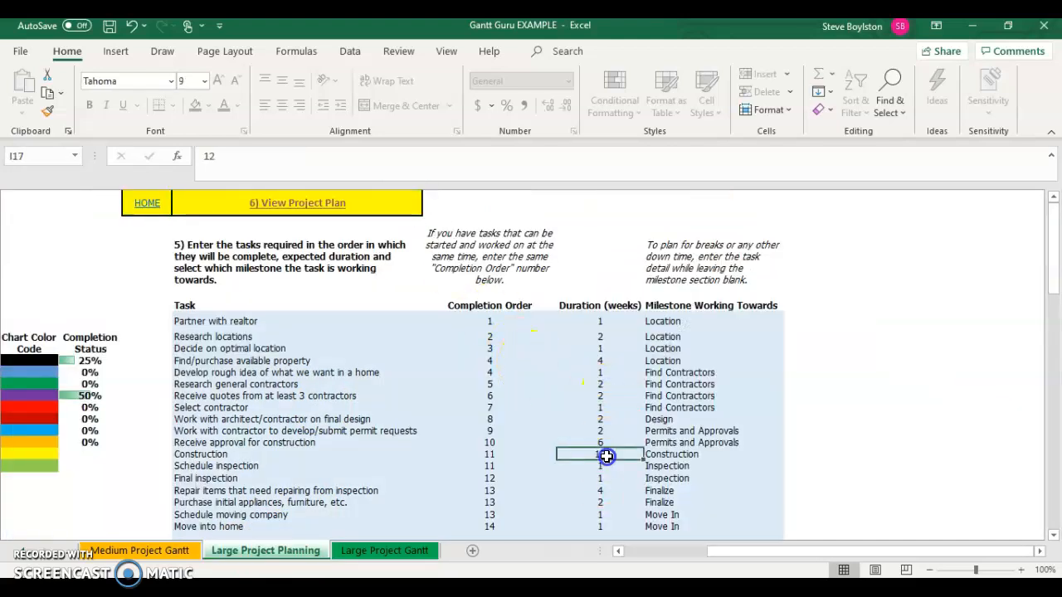
type("10")
key("Return")
key("Down")
key("Down")
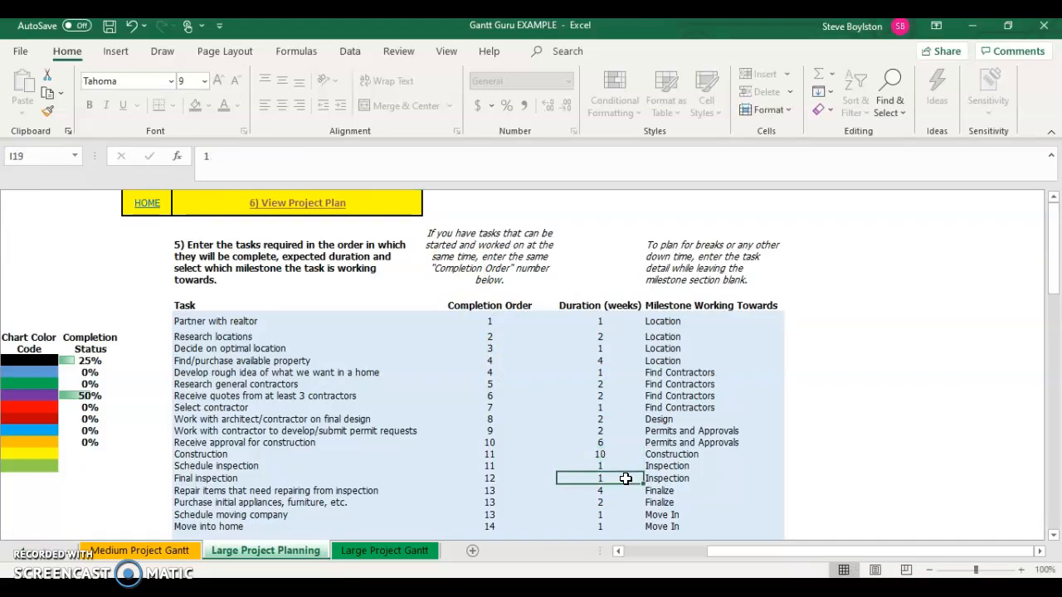
- Open the project Gantt chart and scroll across the timeline to review the task bars
left_click(625, 478)
left_click(291, 201)
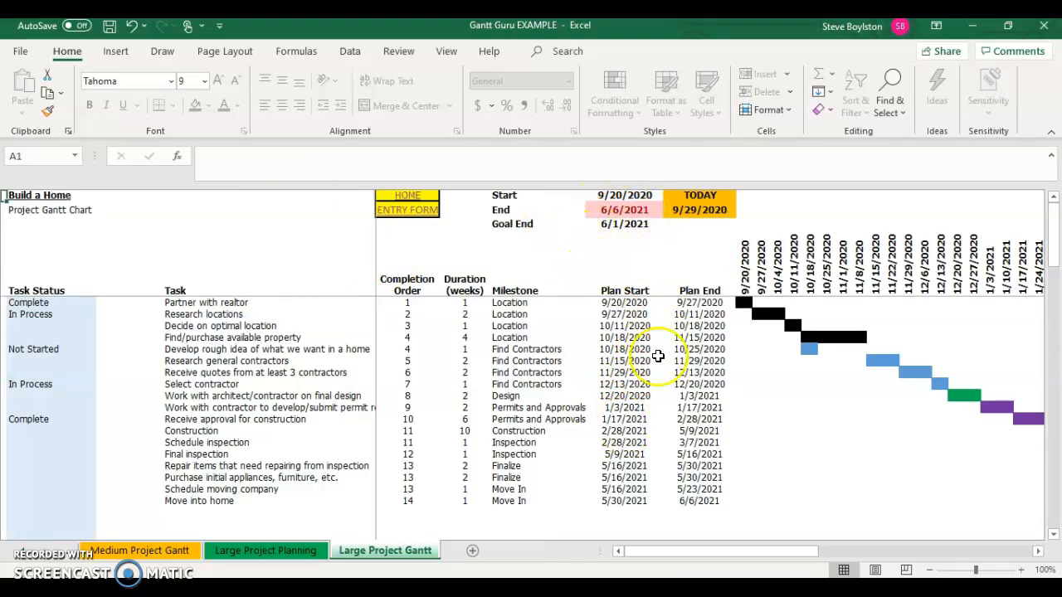
scroll(663, 365, "right", 1)
scroll(662, 365, "right", 3)
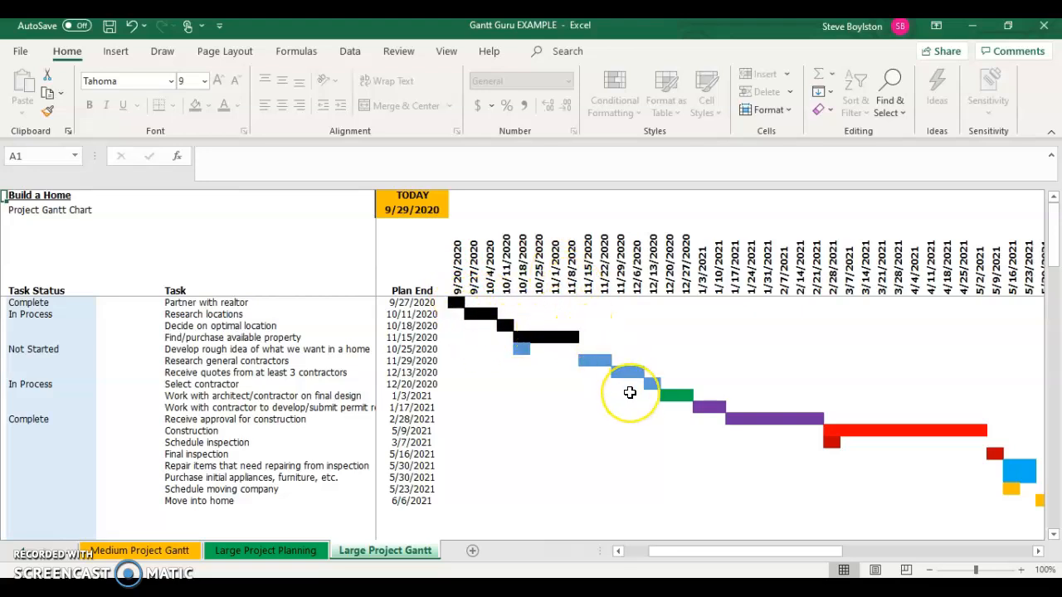
scroll(629, 392, "right", 5)
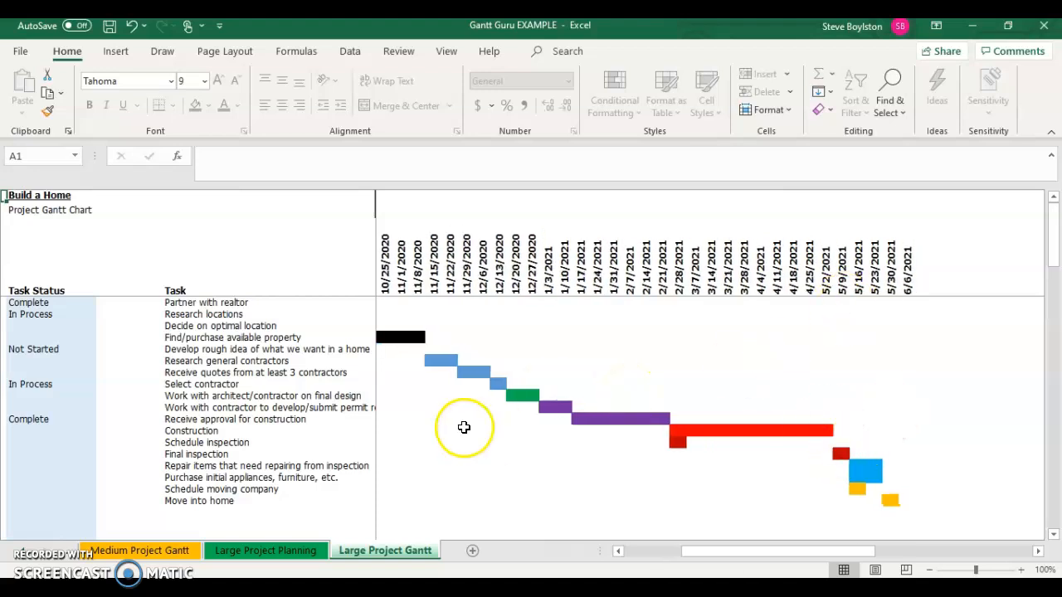
scroll(462, 426, "left", 10)
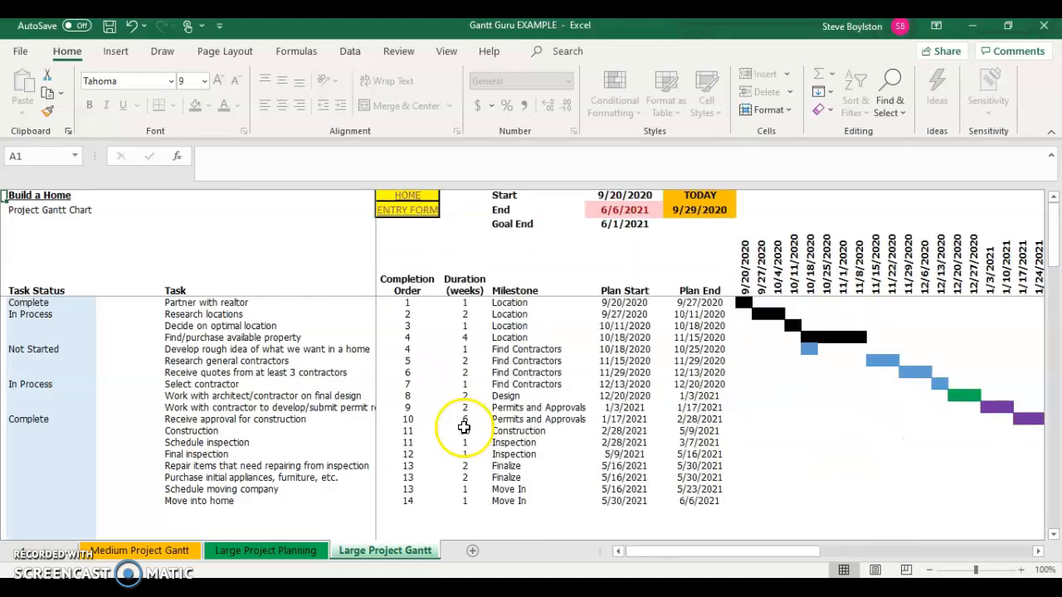
- Set the status of the Partner with realtor task to Not Started
left_click(50, 302)
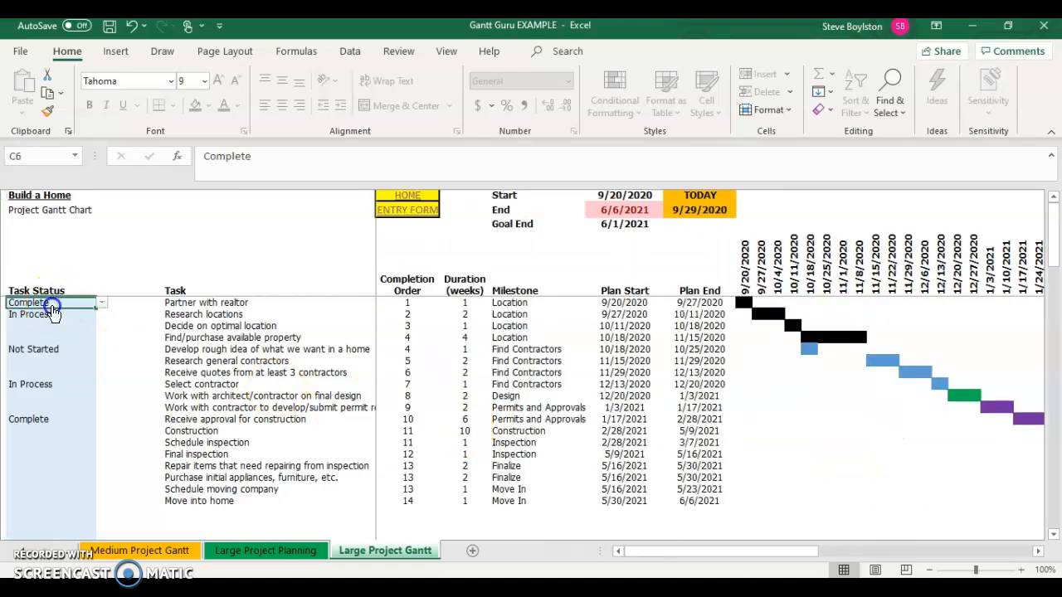
left_click(102, 302)
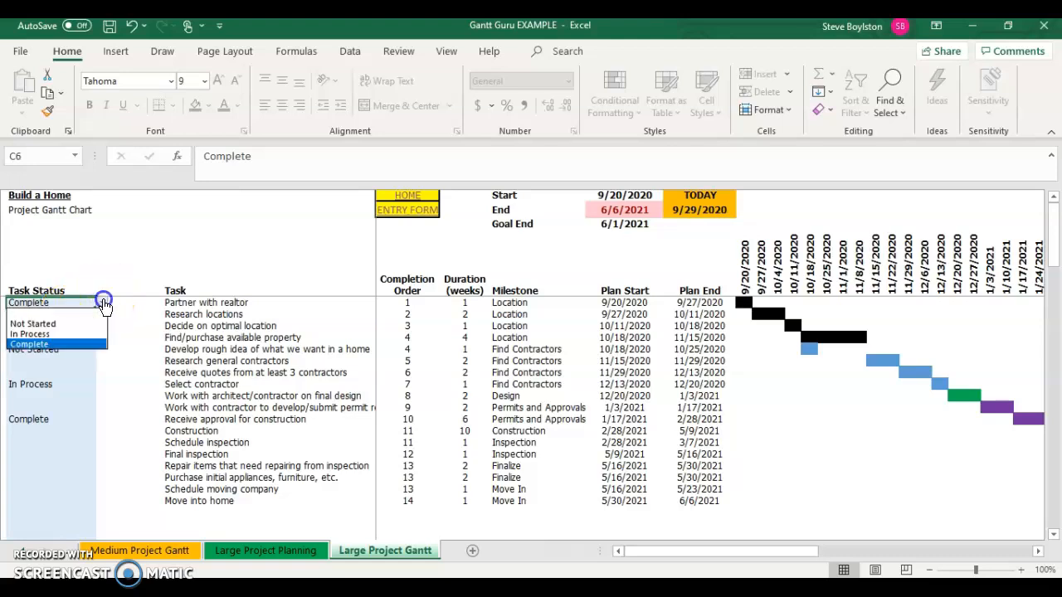
left_click(64, 324)
left_click(51, 327)
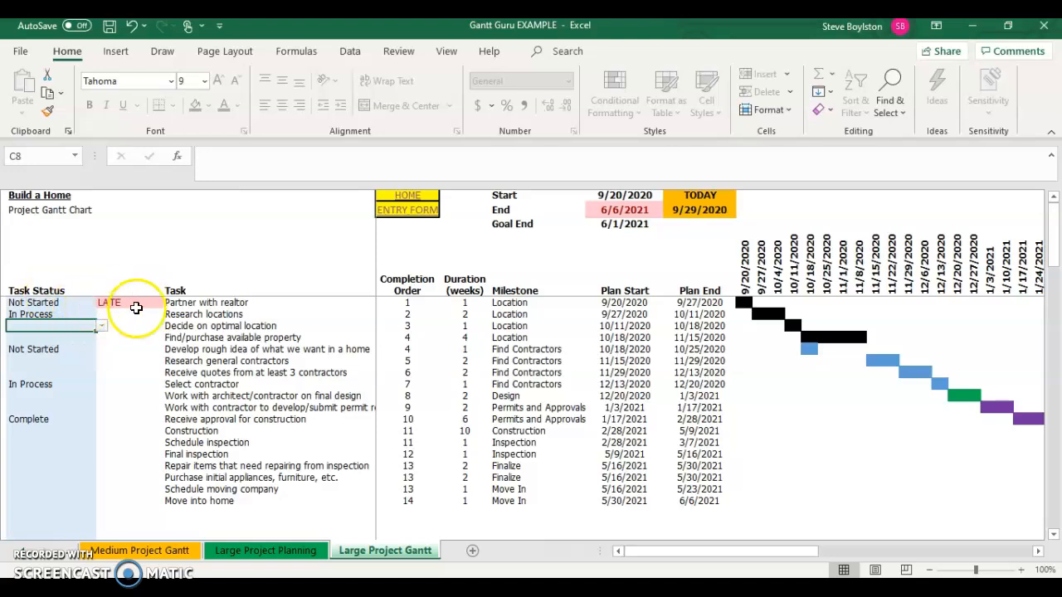
left_click(68, 336)
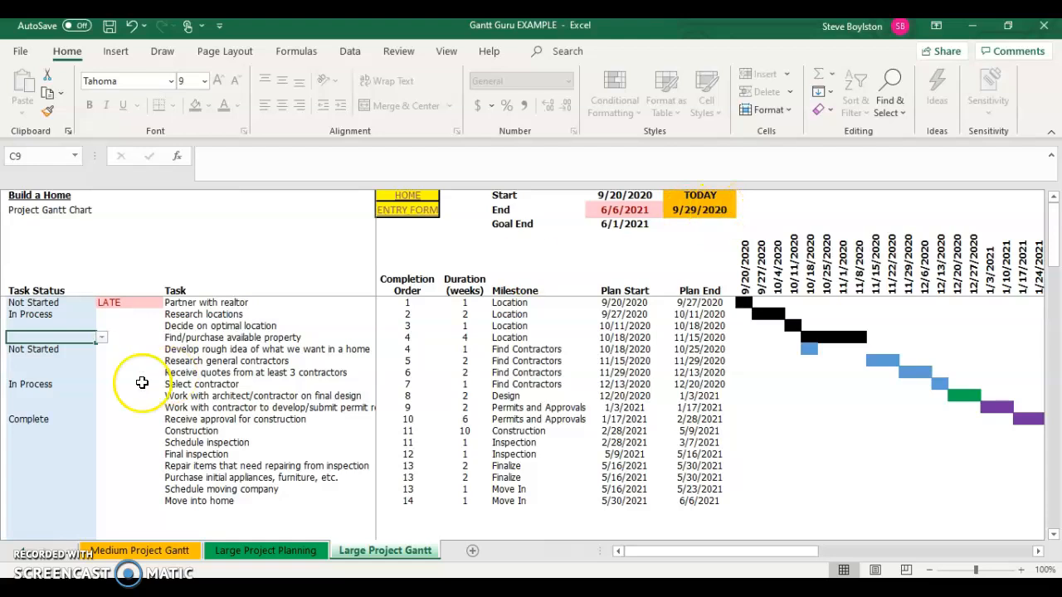
- Set the status of the Research locations task to Not Started
left_click(51, 373)
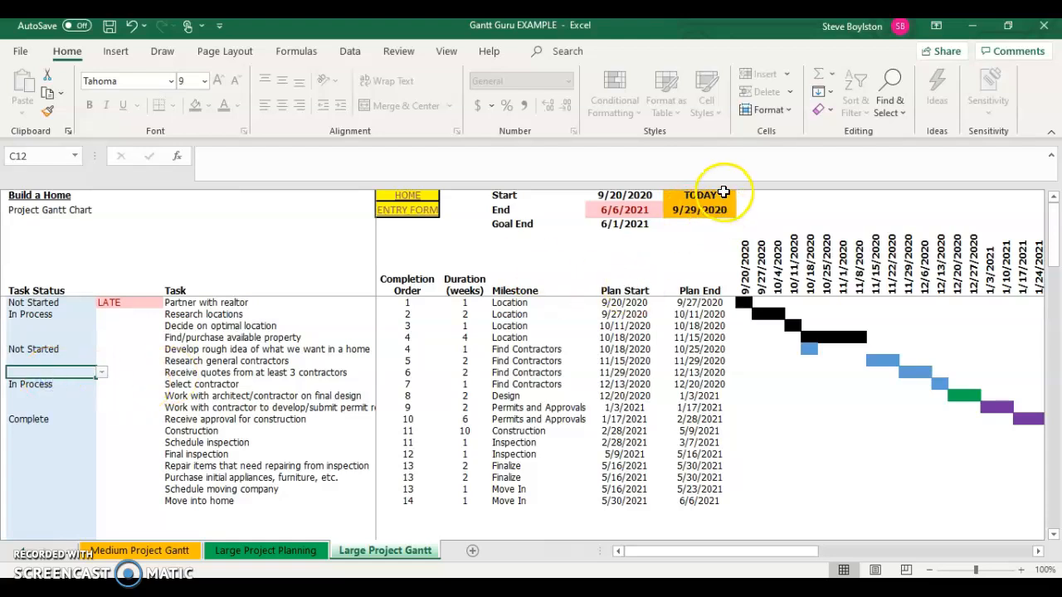
left_click(43, 396)
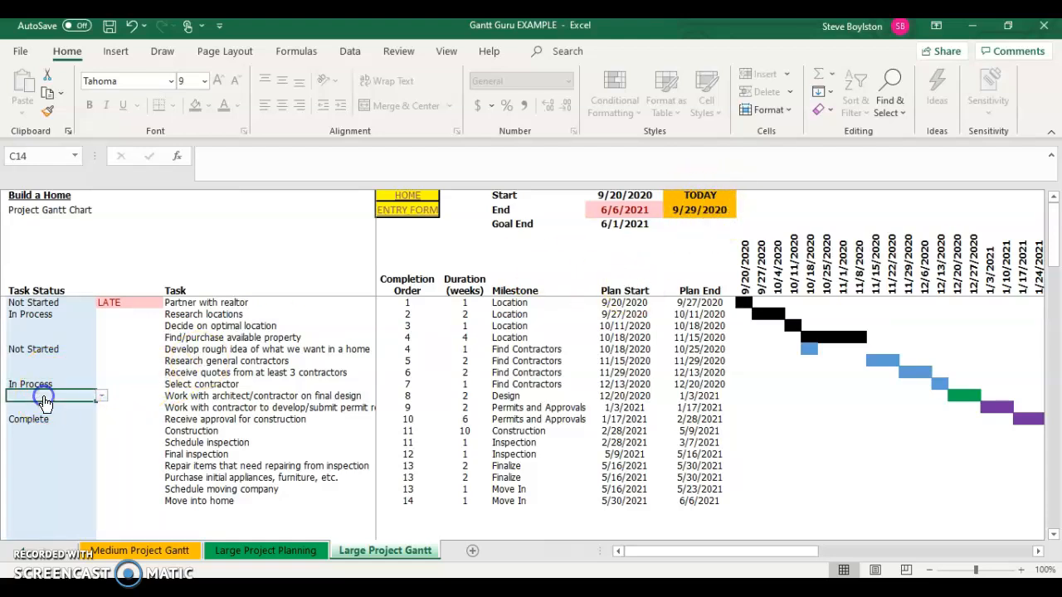
left_click(78, 326)
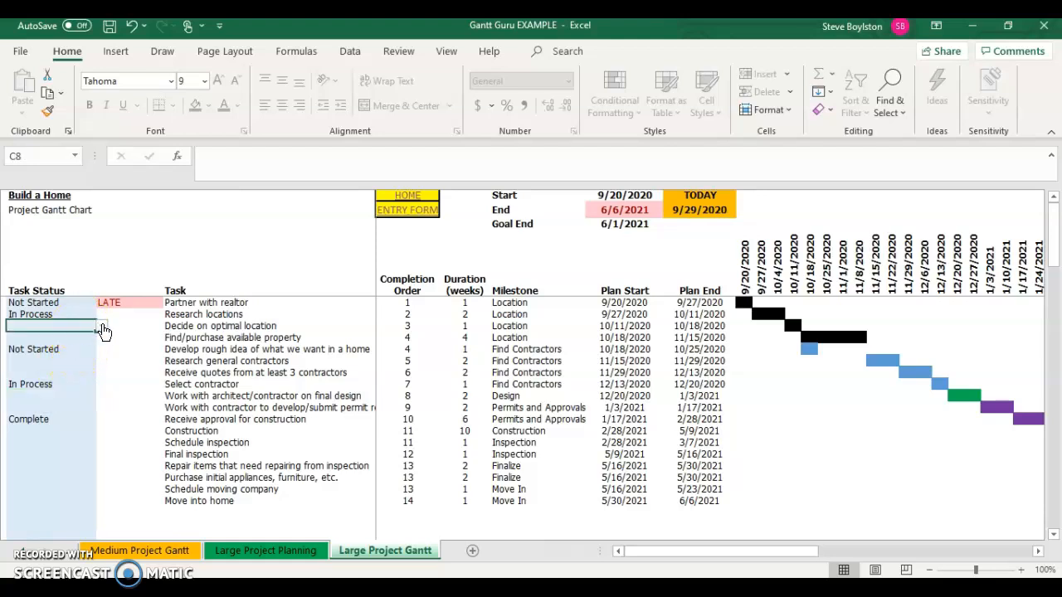
left_click(86, 313)
left_click(101, 314)
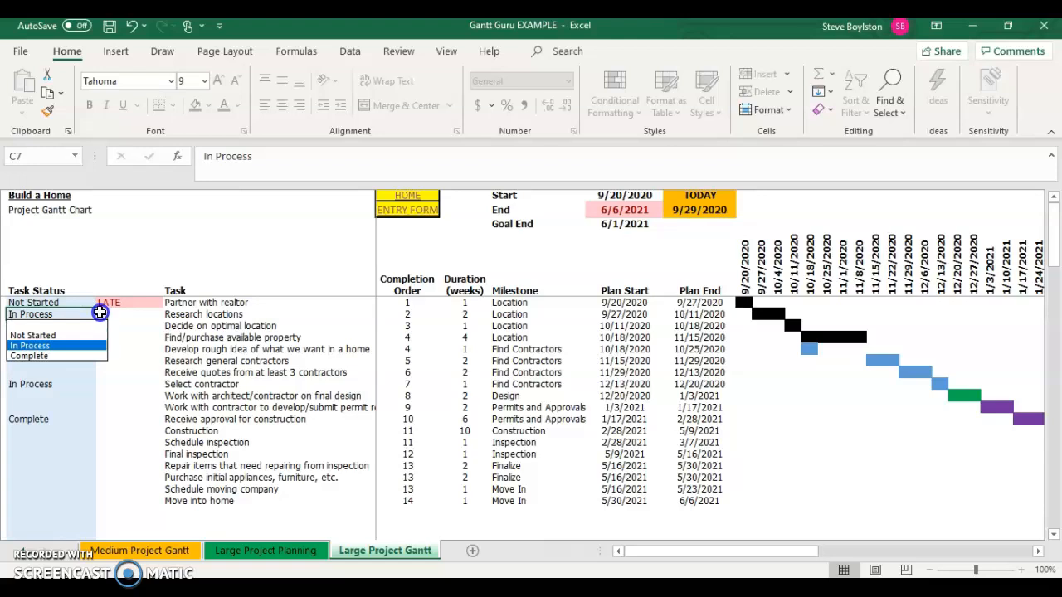
left_click(70, 334)
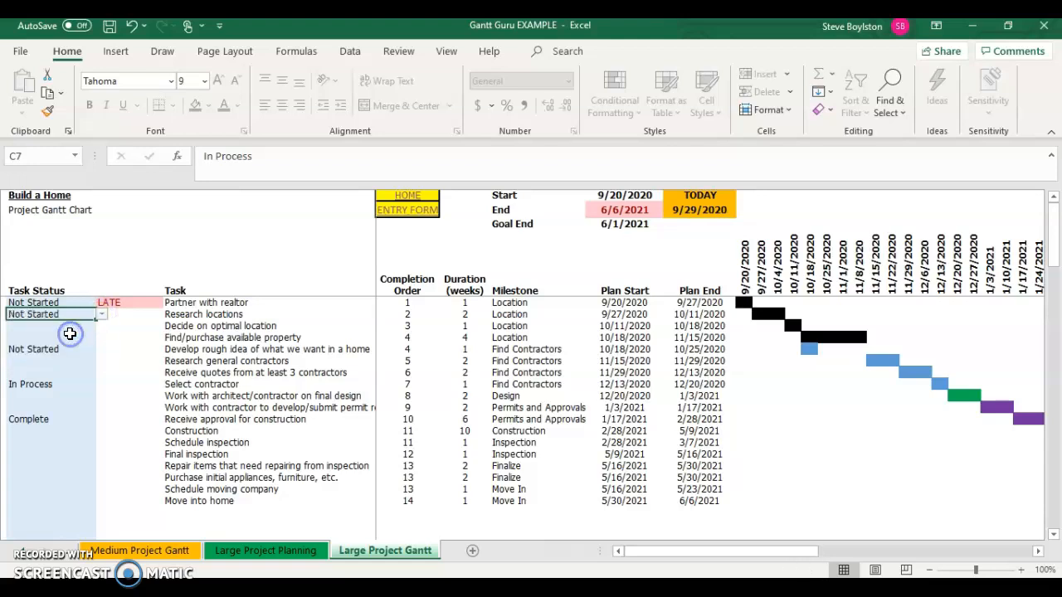
left_click(50, 372)
left_click(88, 327)
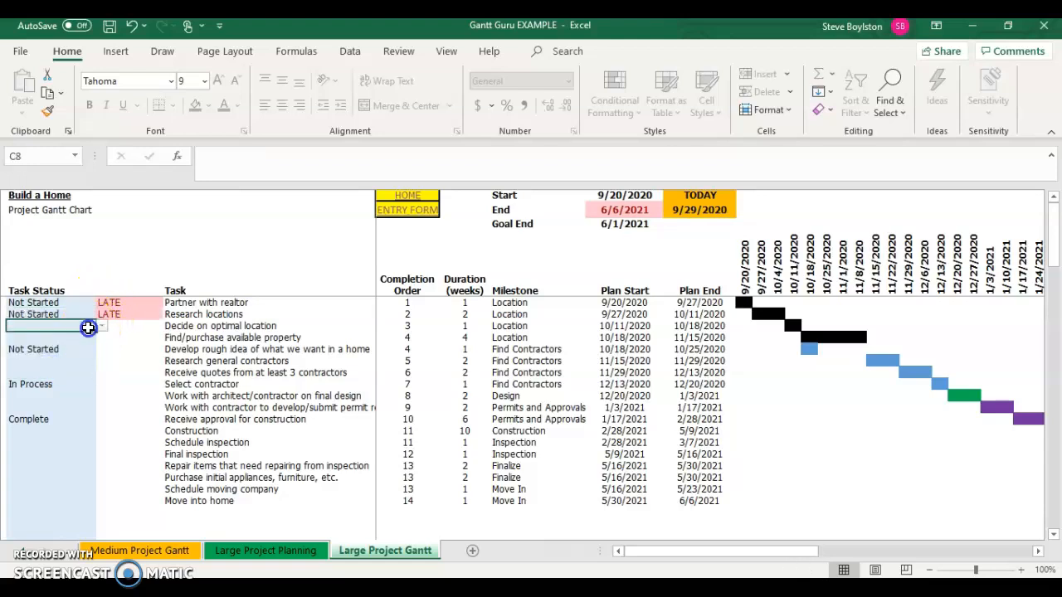